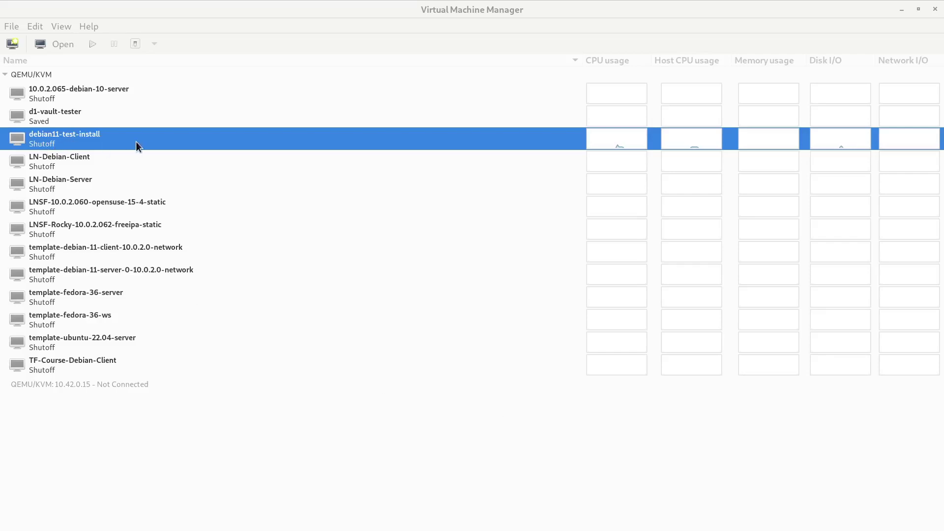
Open the debian11-test-install VM's console and power the machine on
double_click(99, 143)
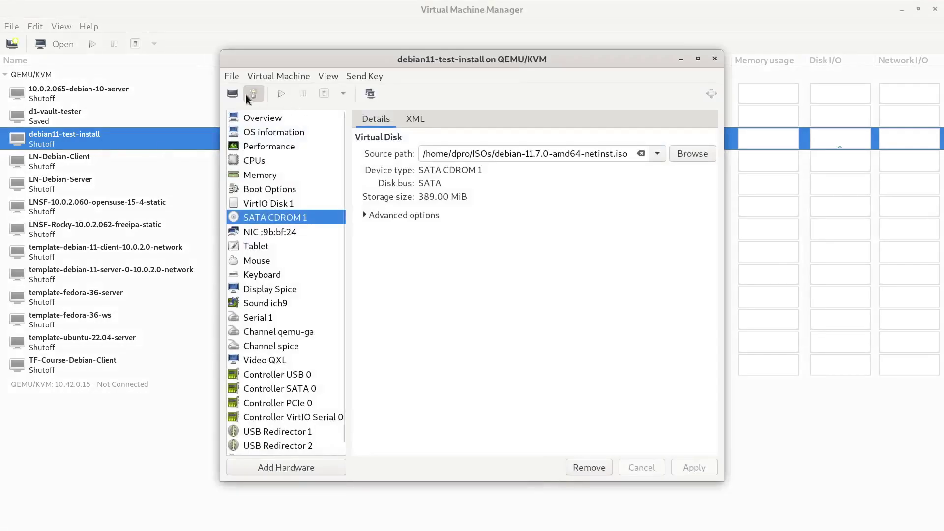
click(233, 93)
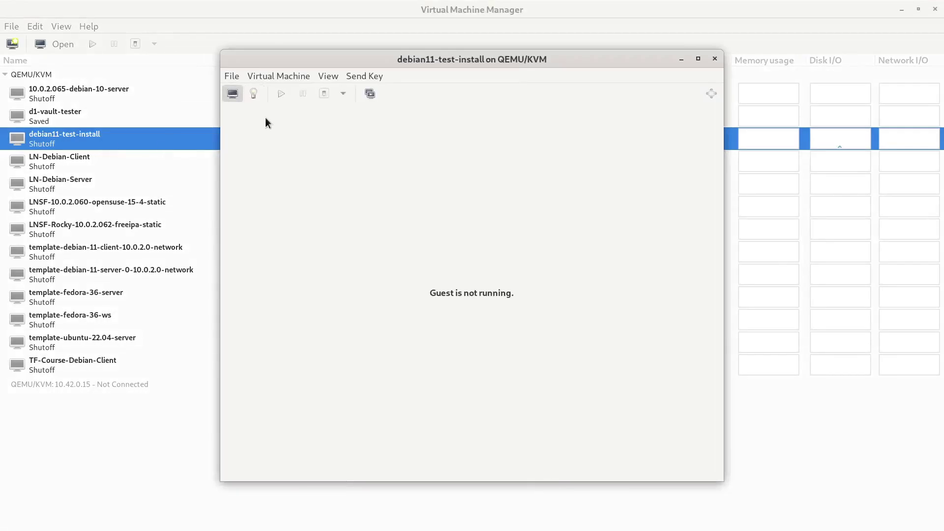
click(283, 97)
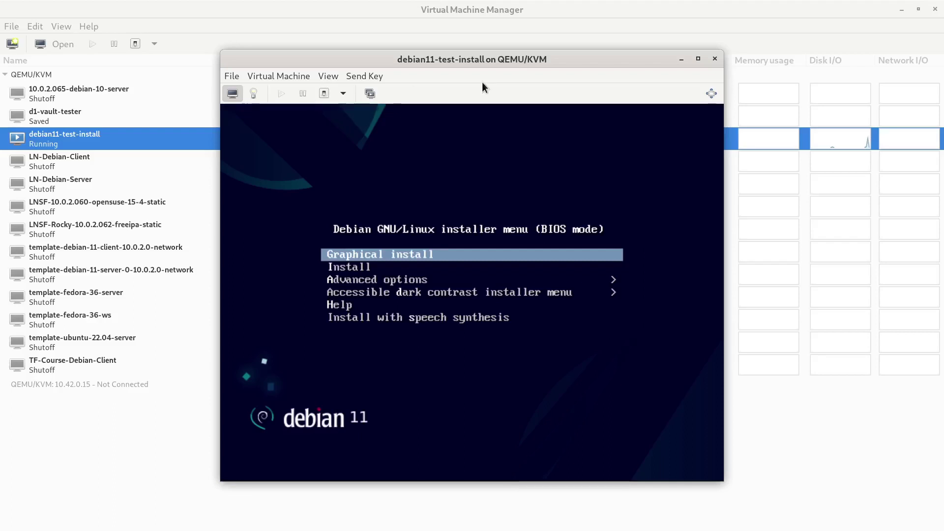
Keep Graphical install highlighted in the boot menu and show the VM console full screen
key(Down)
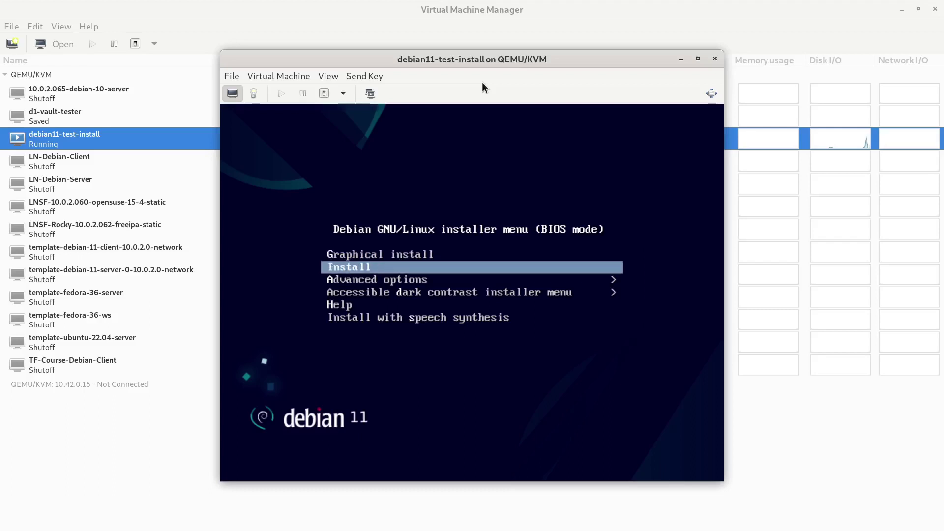
key(Up)
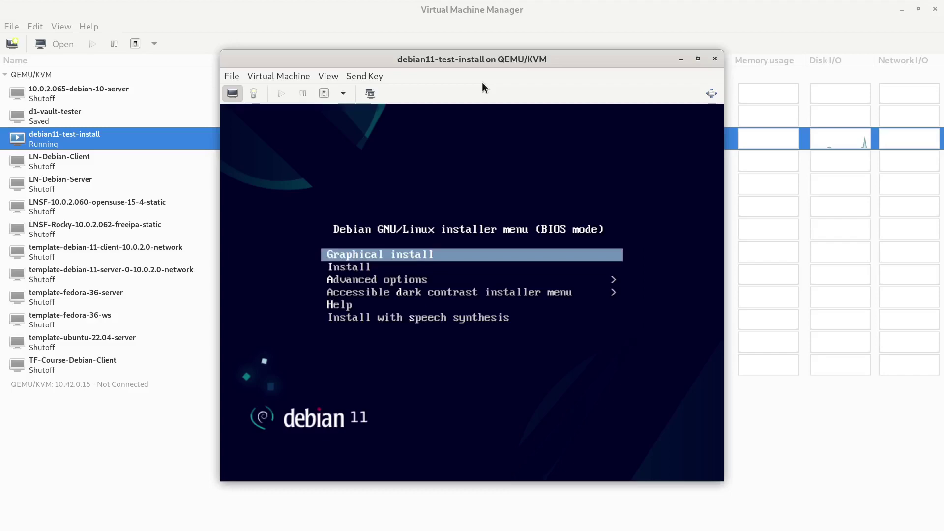
double_click(459, 57)
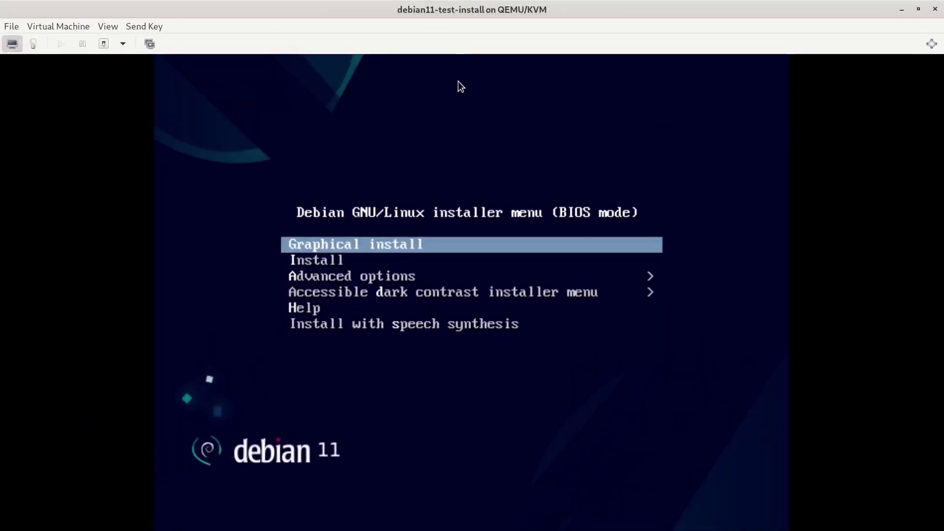
click(110, 26)
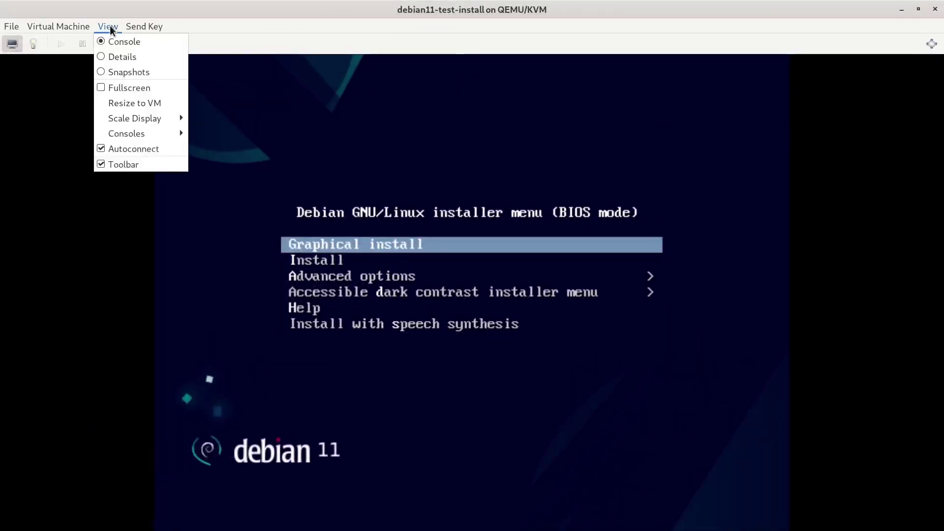
click(128, 89)
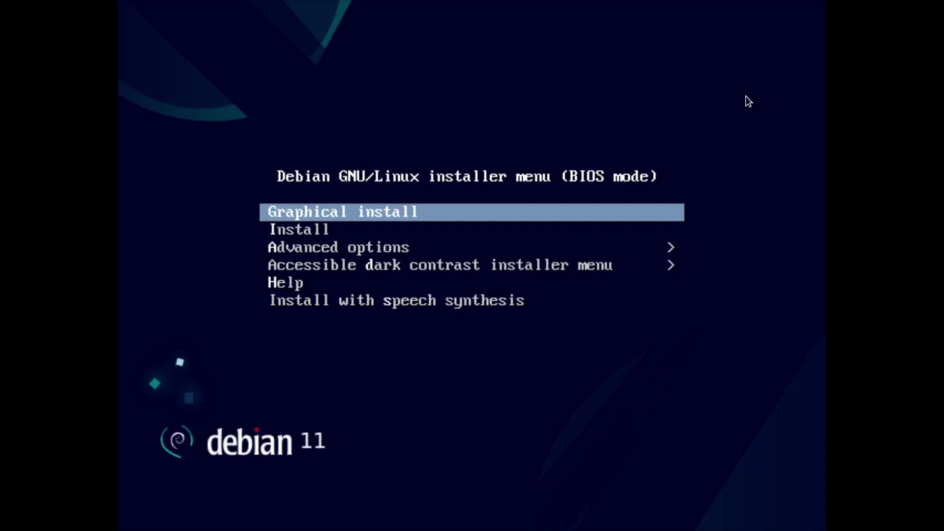
Launch Graphical install and accept English, United States and the American English keymap
key(Return)
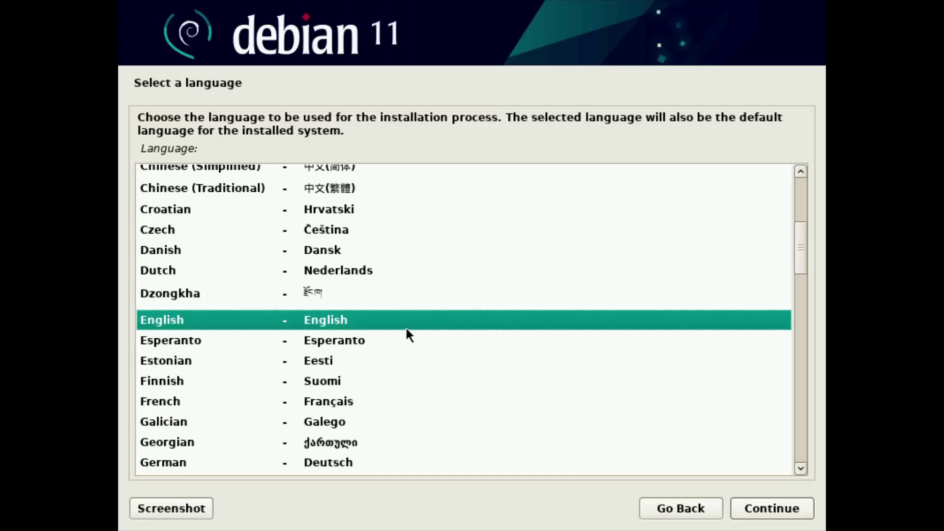
click(788, 512)
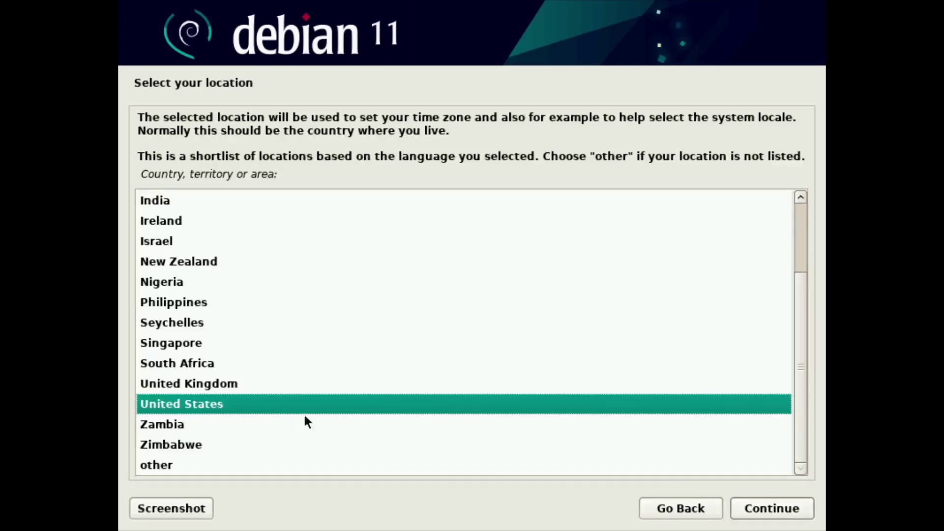
click(779, 515)
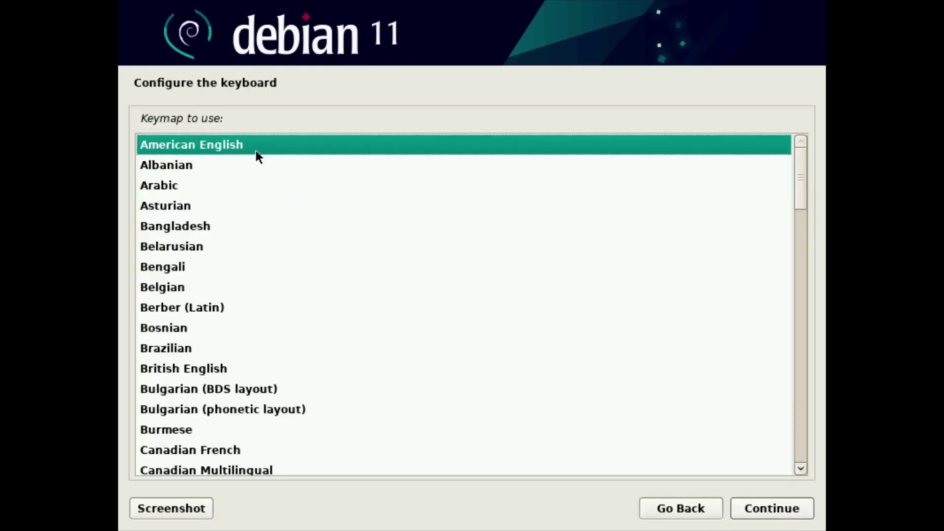
click(784, 508)
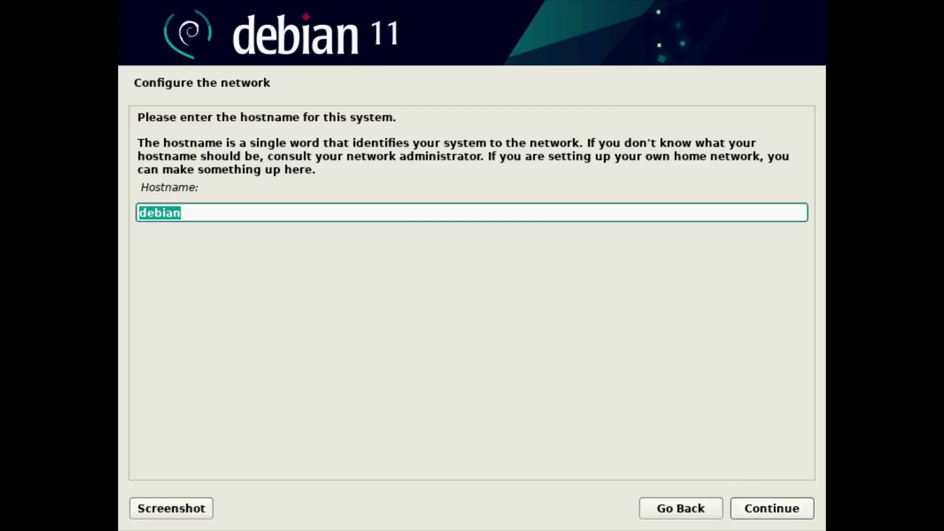
Set the hostname to 'debian-client-11' and leave the domain name blank
click(232, 211)
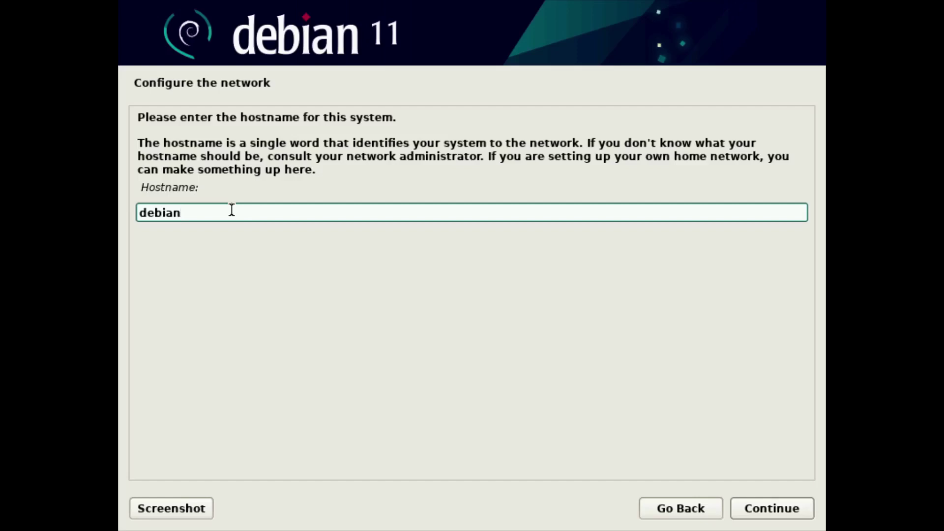
text(-client-11)
click(796, 510)
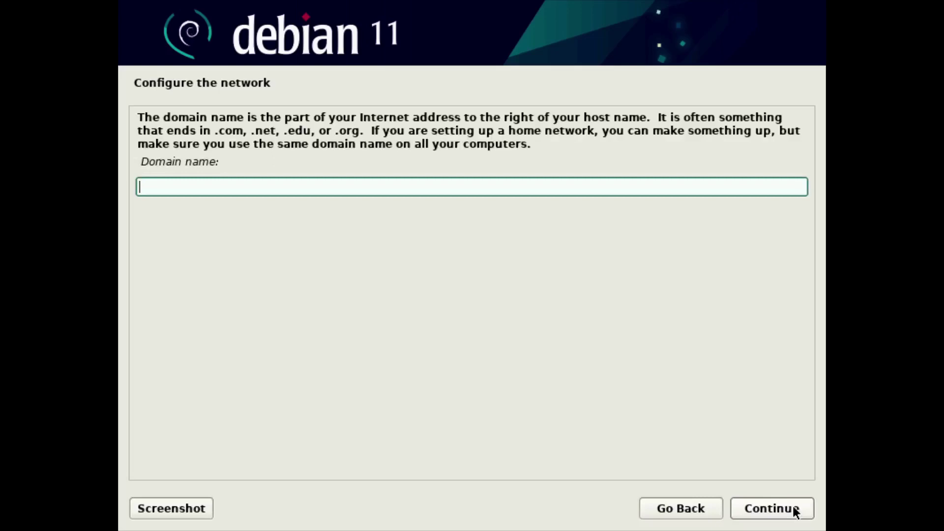
click(777, 508)
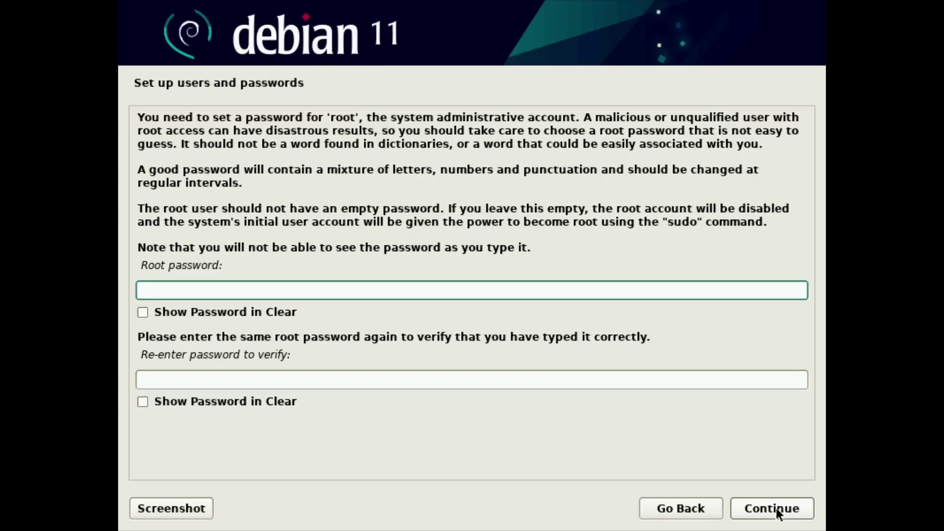
Enter and confirm the root password
text(••••••••••••••)
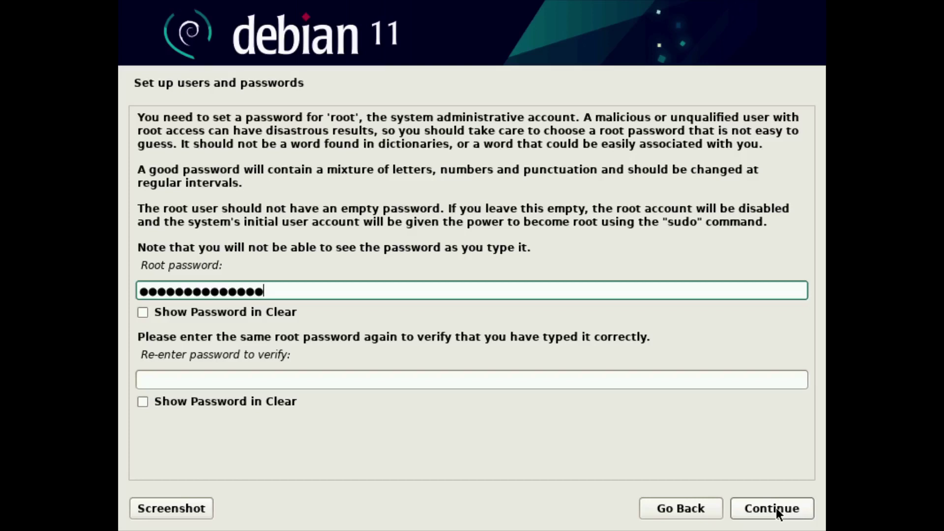
key(Tab)
key(Tab)
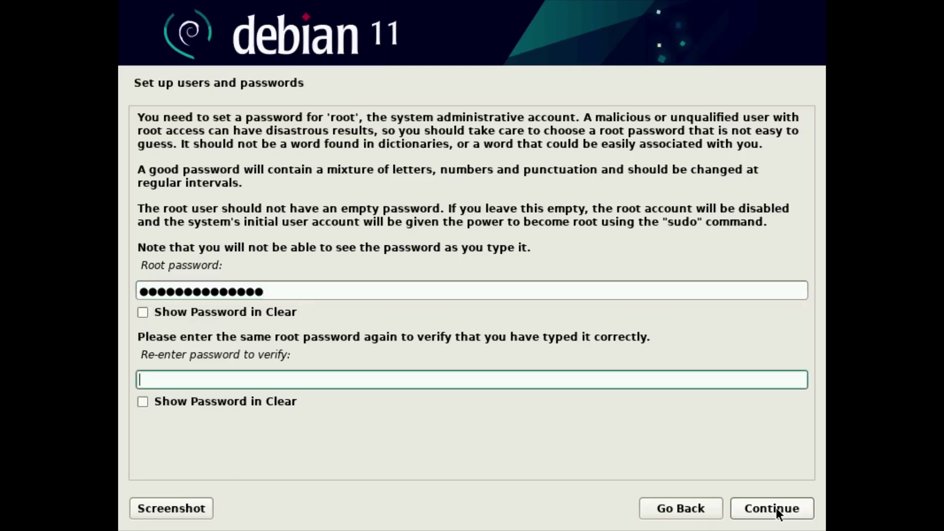
text(••••••••••••••)
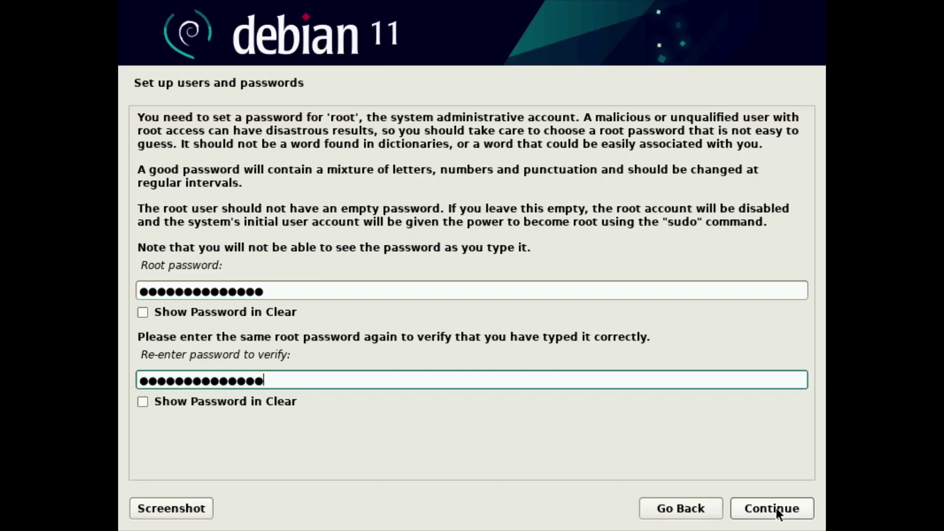
click(778, 511)
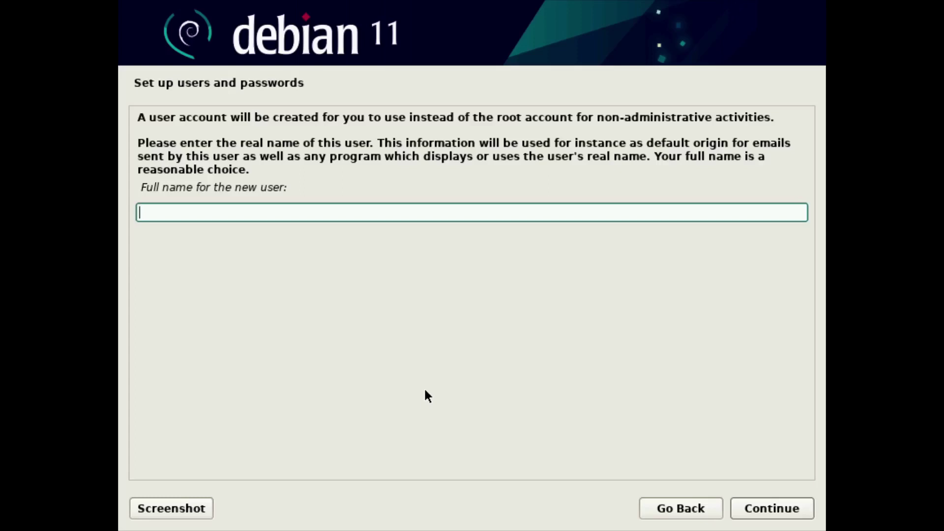
Create the new user with a full name, the suggested username and a confirmed password
drag(492, 117, 581, 114)
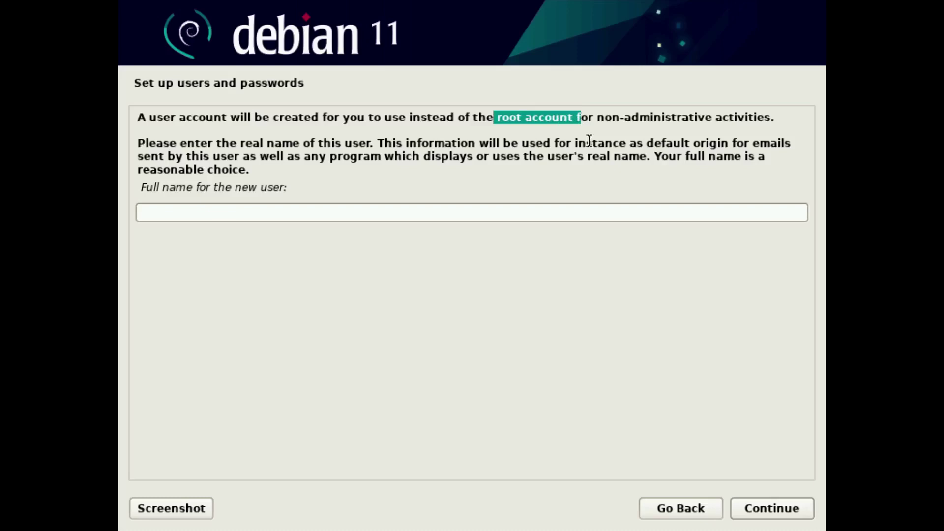
click(155, 213)
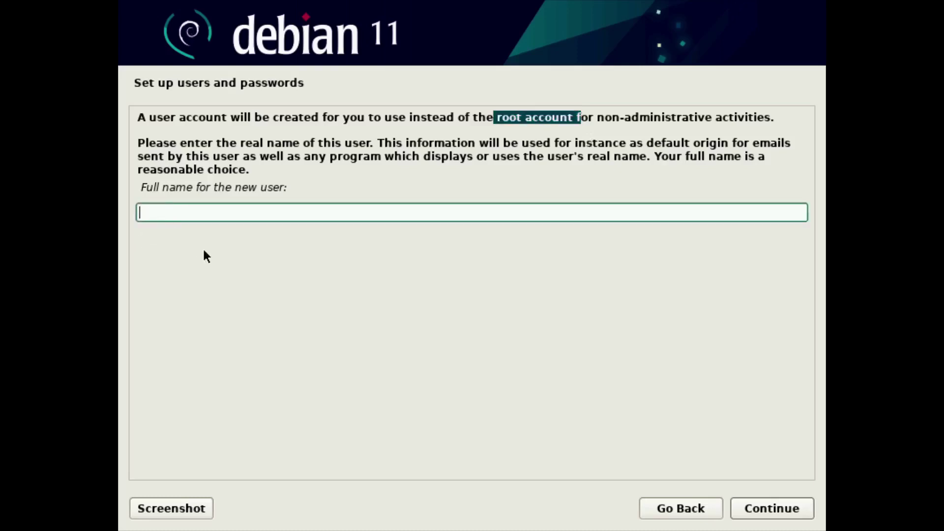
text(dpro)
click(771, 510)
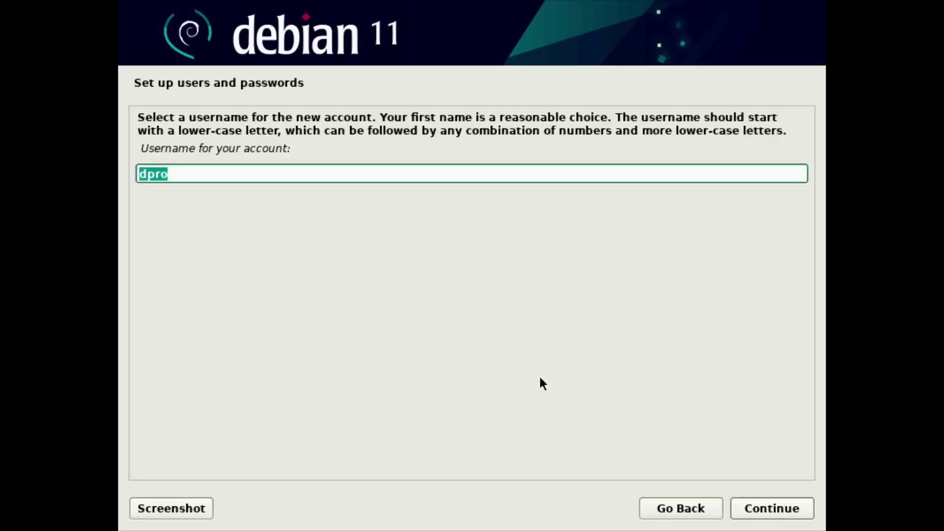
click(770, 506)
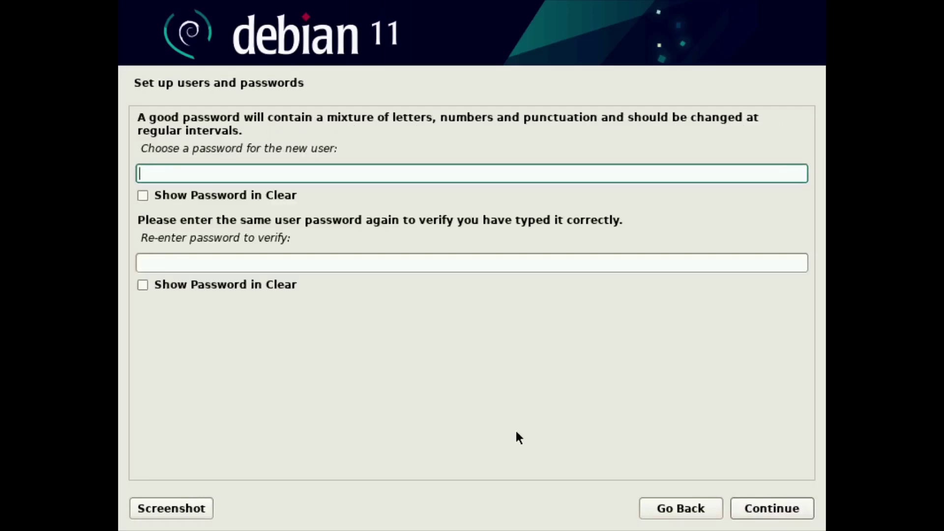
text(●●●●●●●●●●●●●)
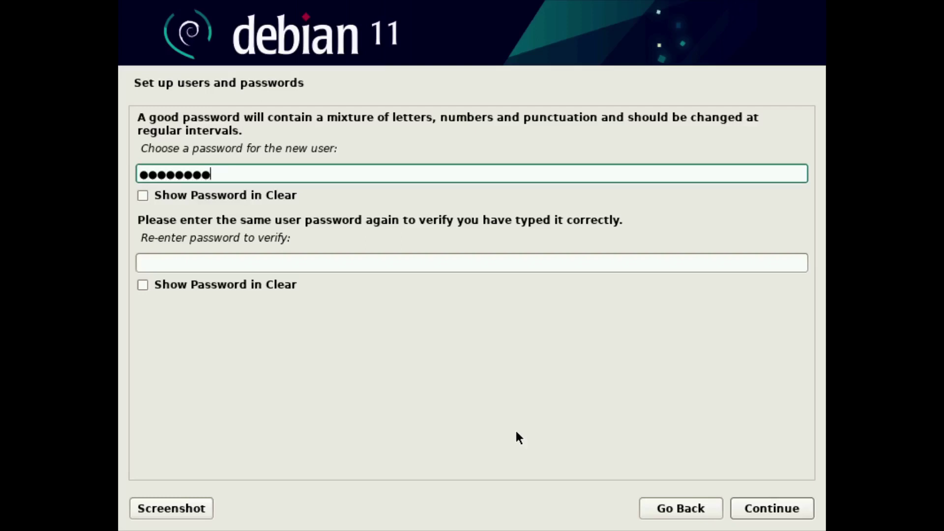
key(Tab)
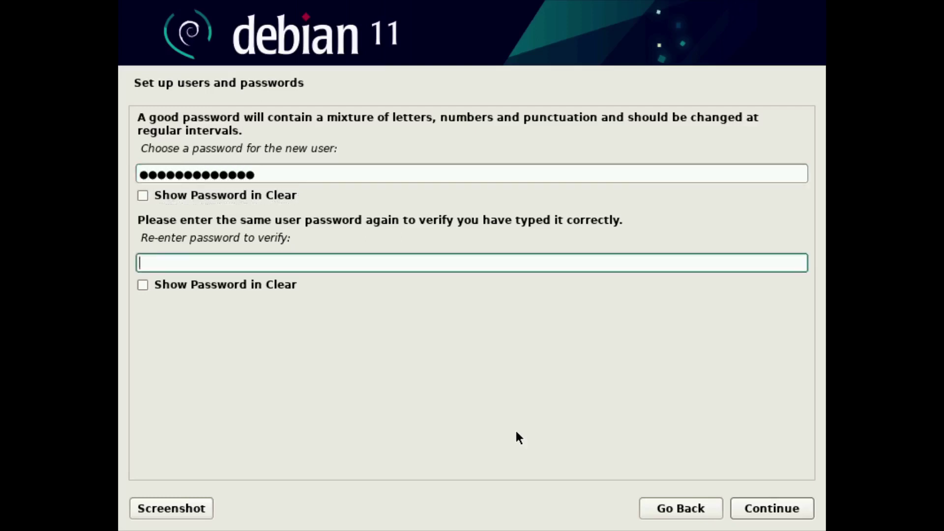
text(●●●●●●●●●●●●●)
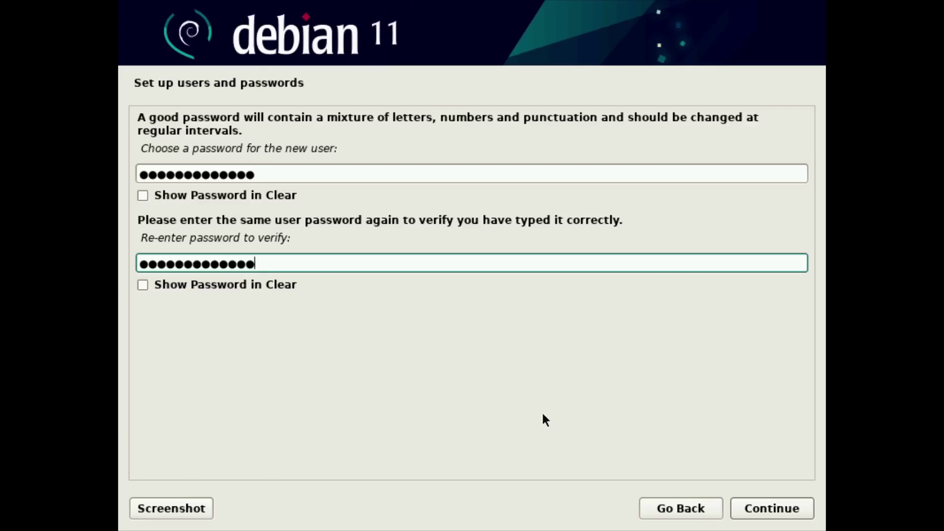
click(783, 509)
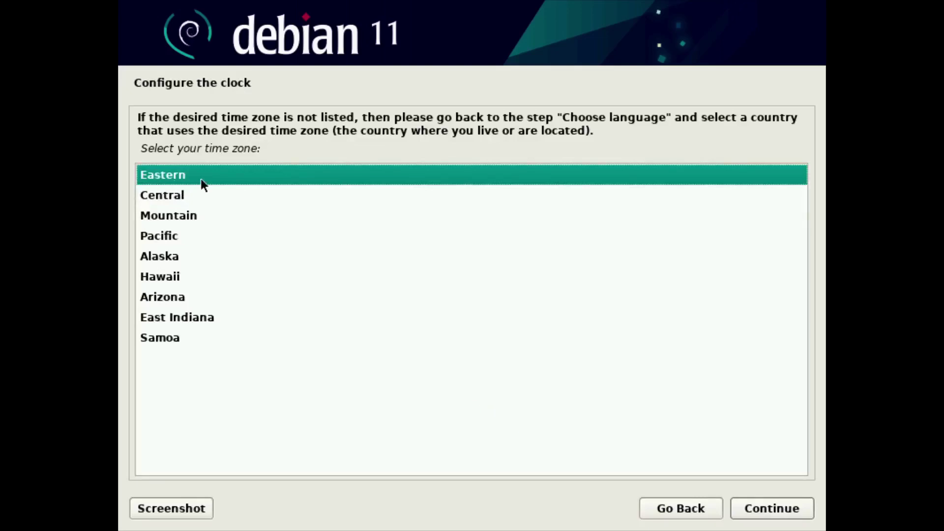
Accept the Eastern time zone and choose Guided - use entire disk partitioning
click(764, 509)
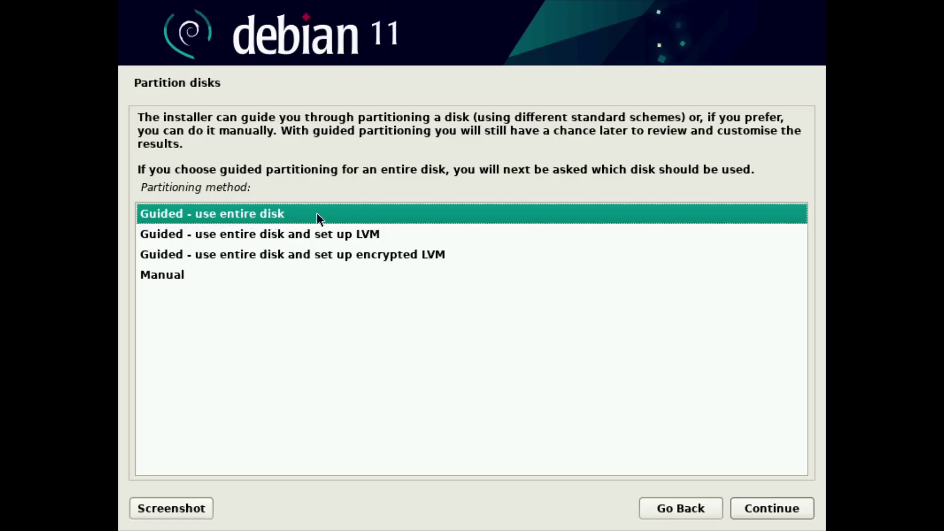
click(782, 515)
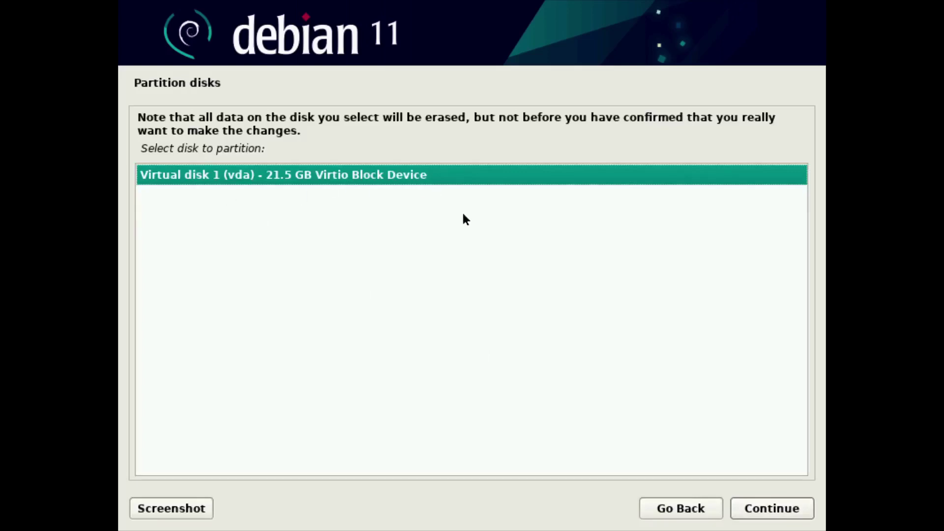
Partition the 21.5 GB vda disk with the 'All files in one partition' scheme
click(757, 505)
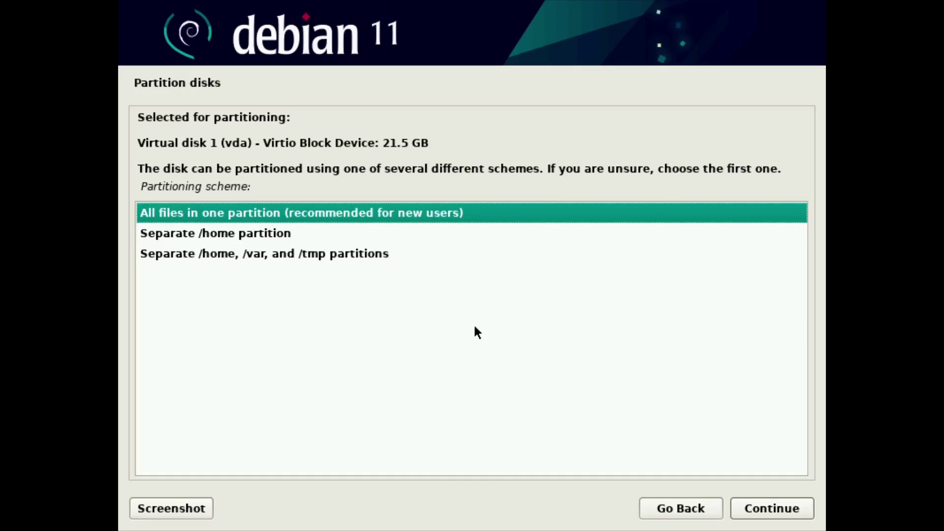
click(213, 254)
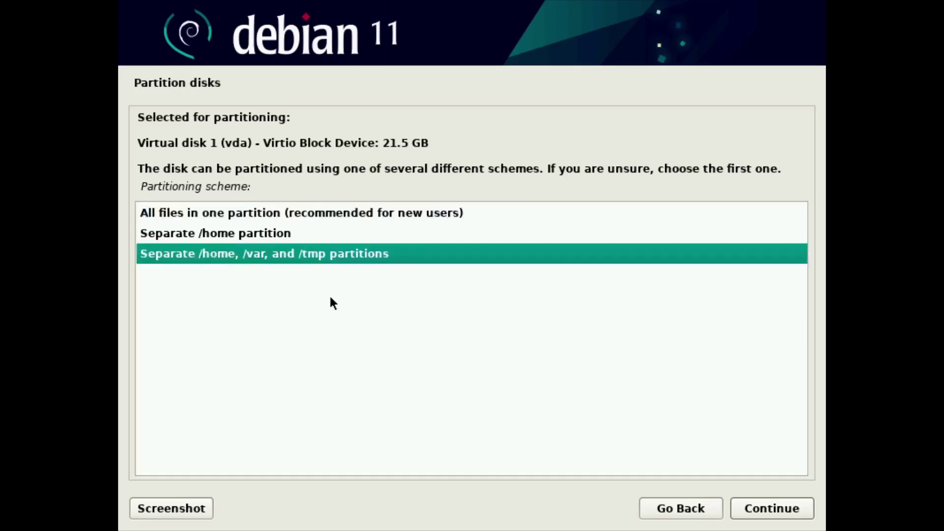
click(231, 236)
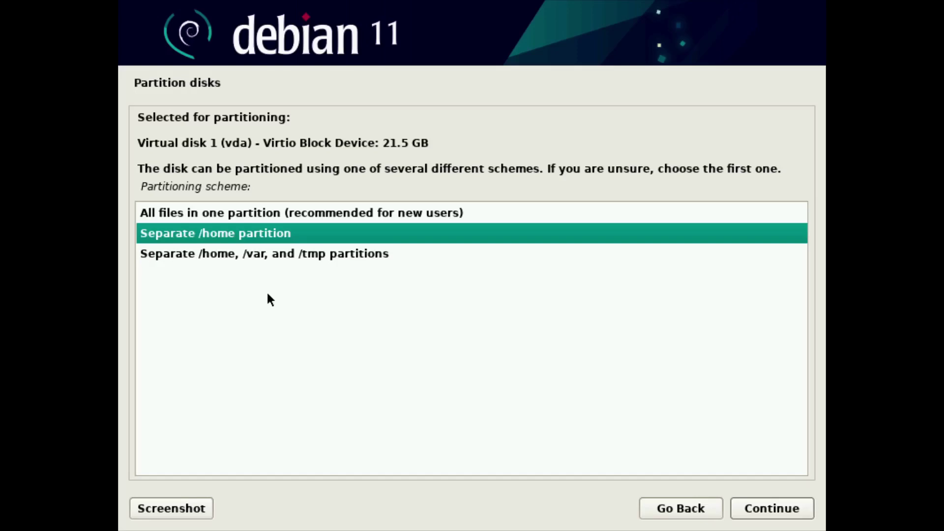
click(254, 254)
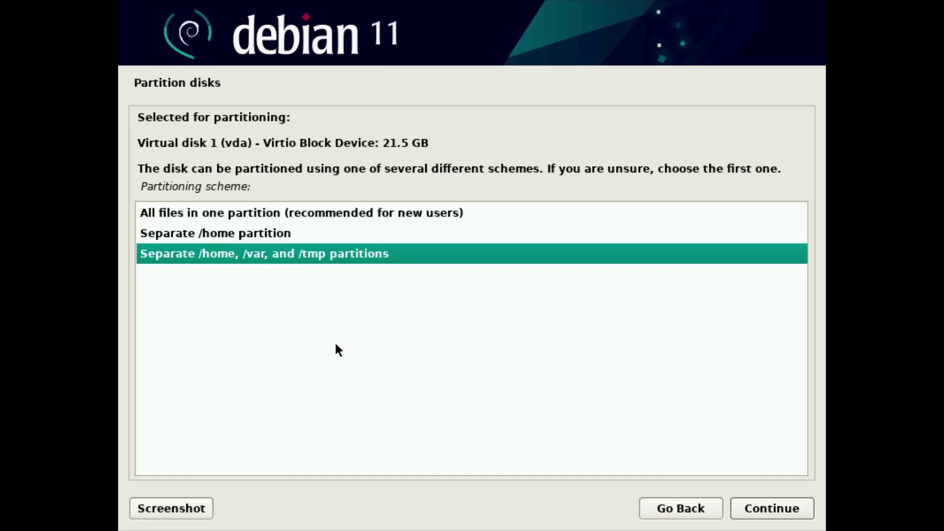
click(240, 215)
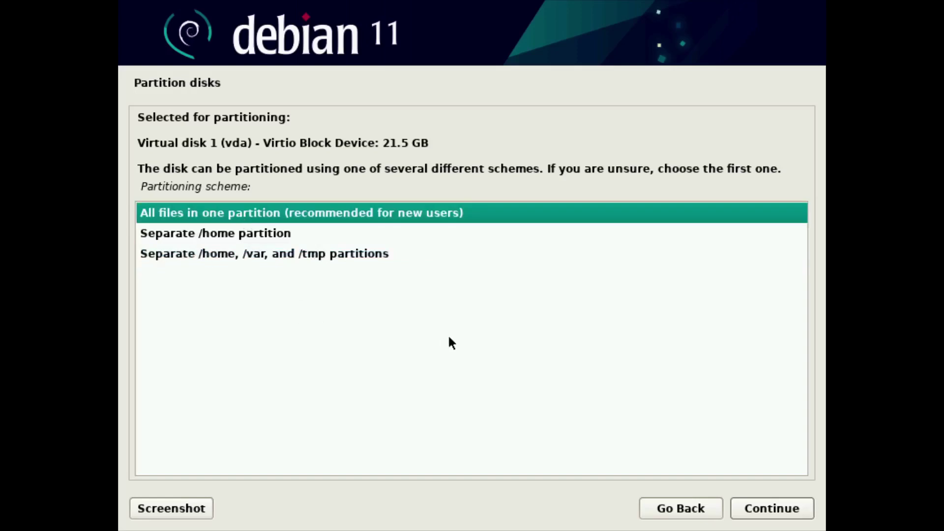
click(769, 508)
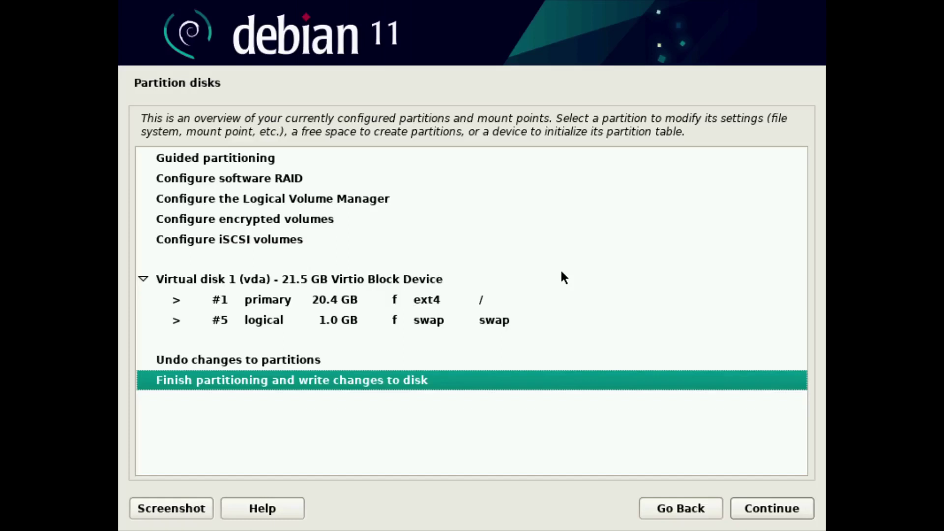
Finish partitioning and write the ext4 root and swap partitions to disk
click(768, 510)
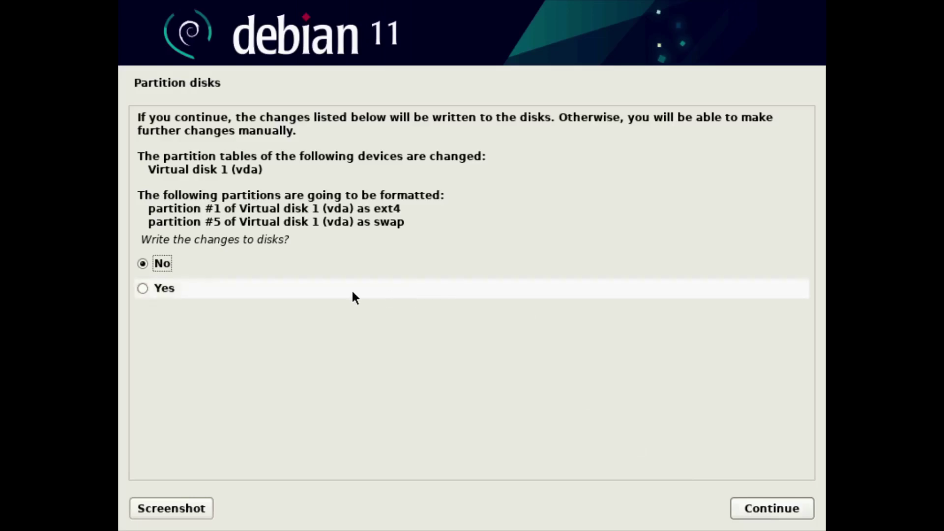
click(157, 289)
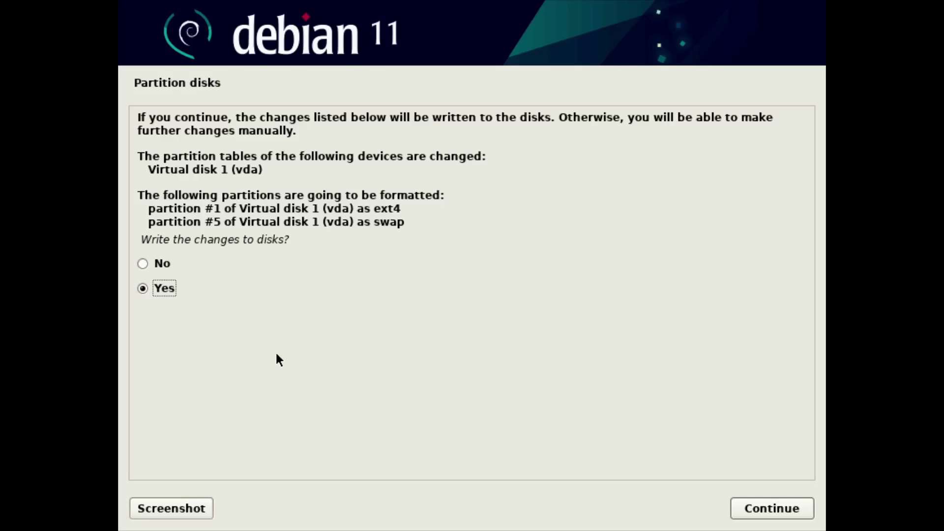
click(797, 510)
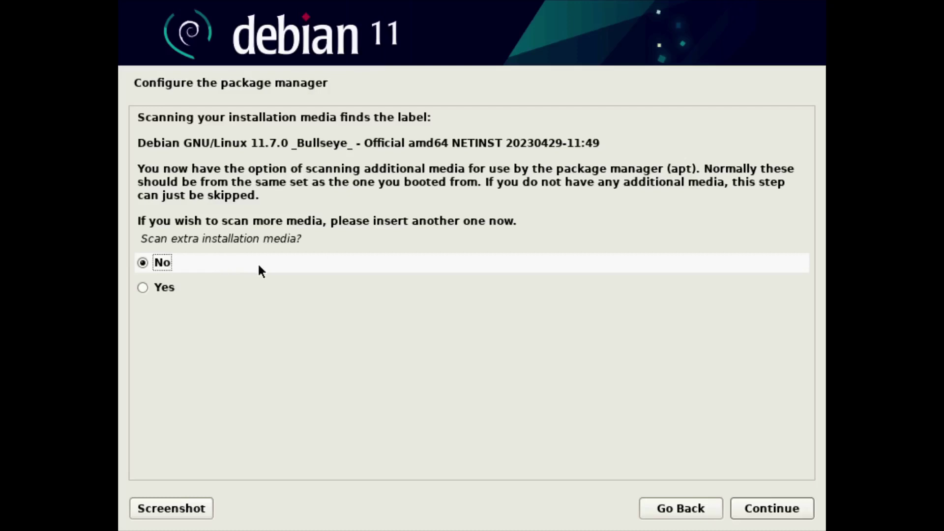
Skip extra media, use the United States deb.debian.org mirror, and set no HTTP proxy
click(769, 510)
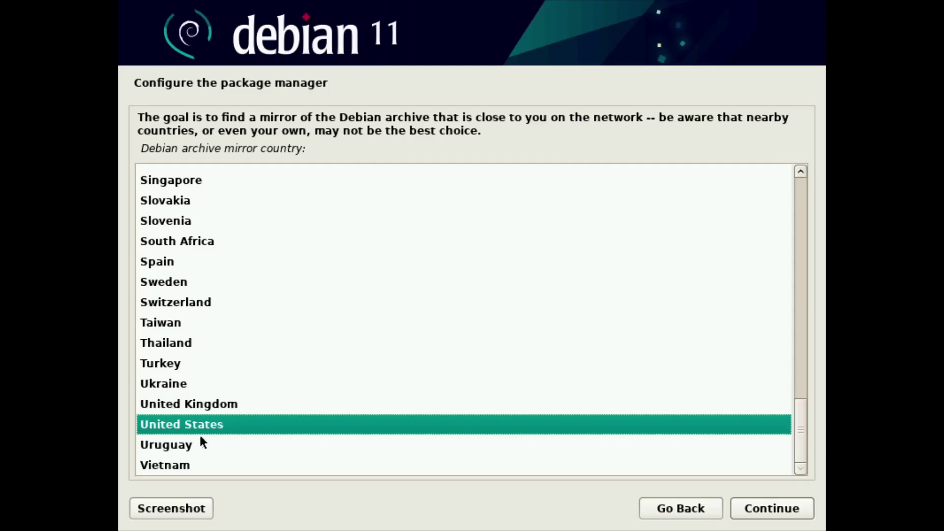
click(777, 511)
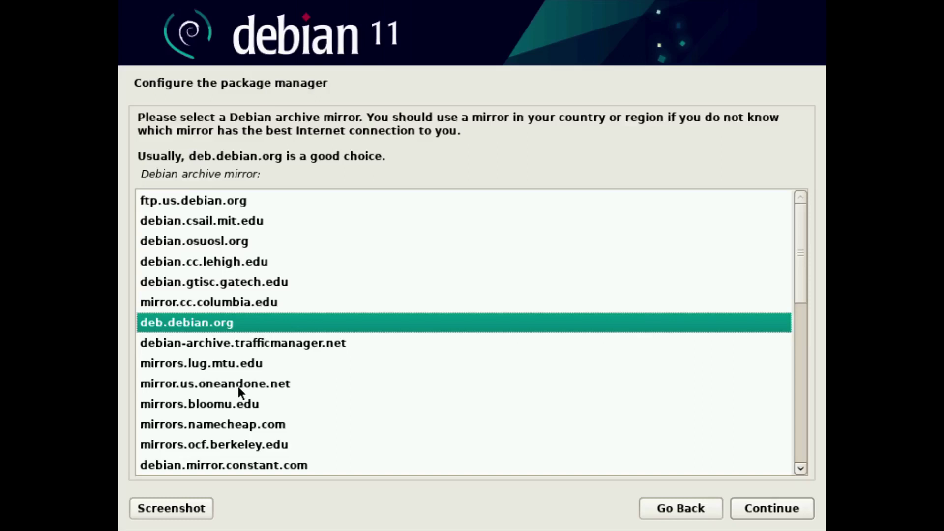
click(771, 511)
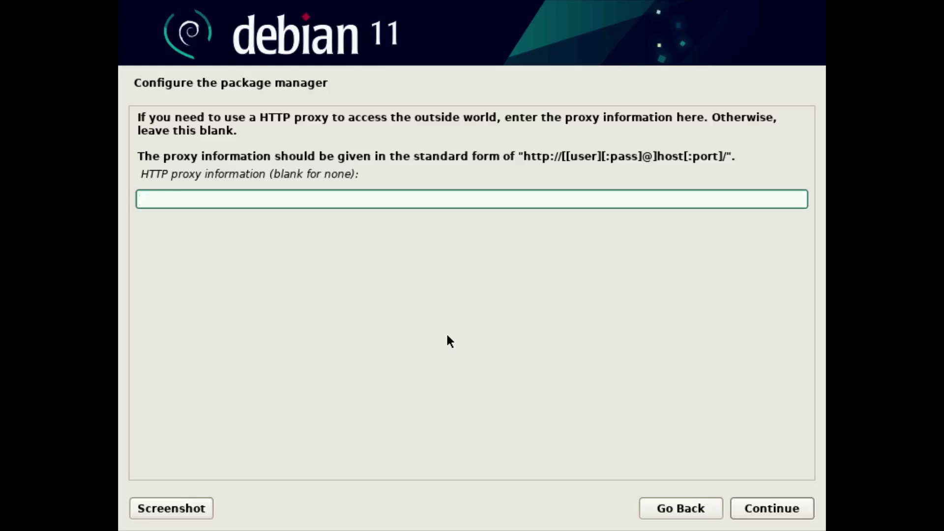
click(780, 511)
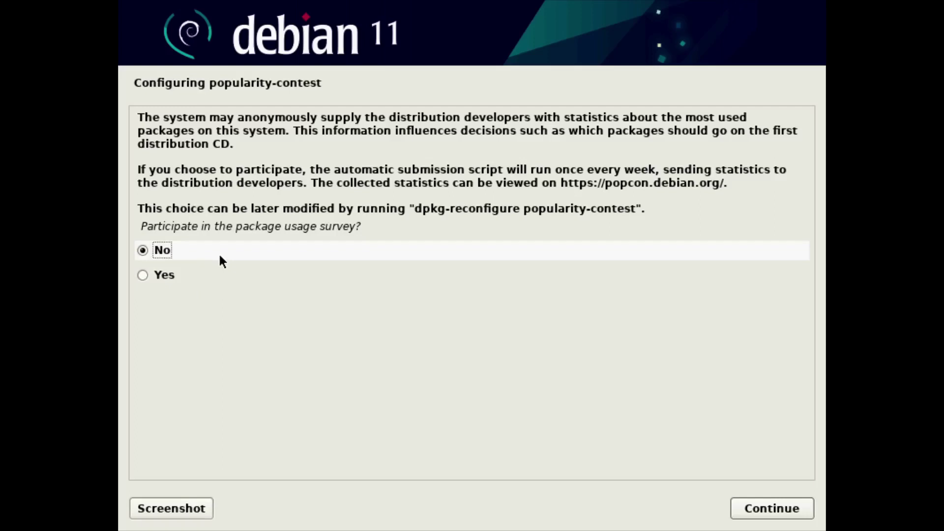
Decline popularity-contest and install GNOME, SSH server and standard system utilities
click(774, 513)
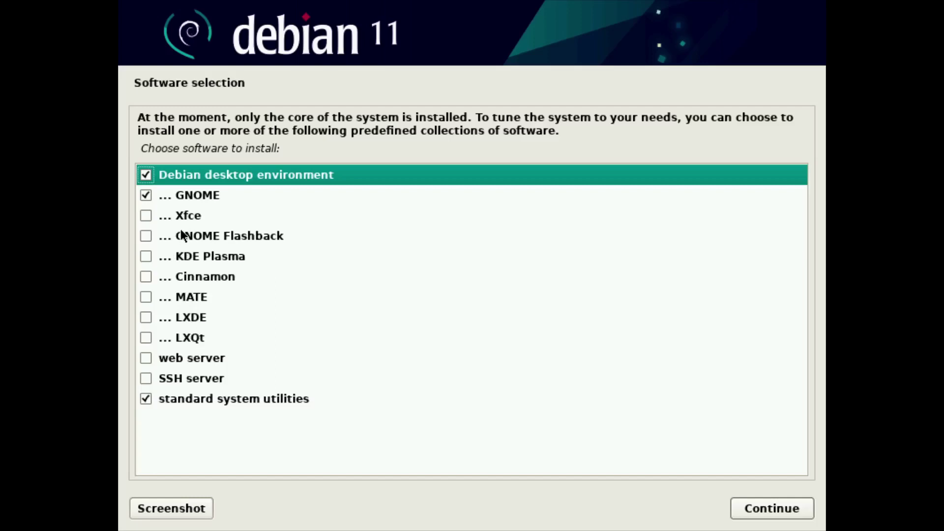
click(147, 379)
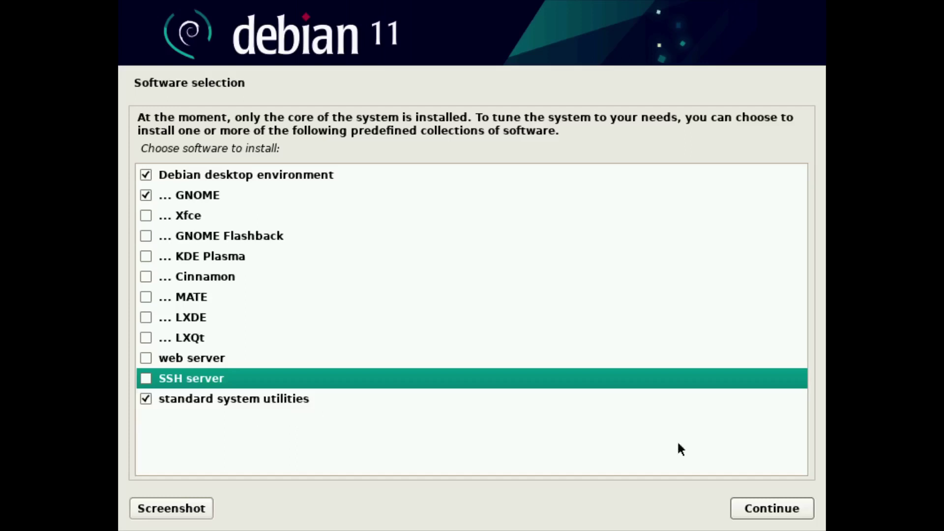
click(768, 508)
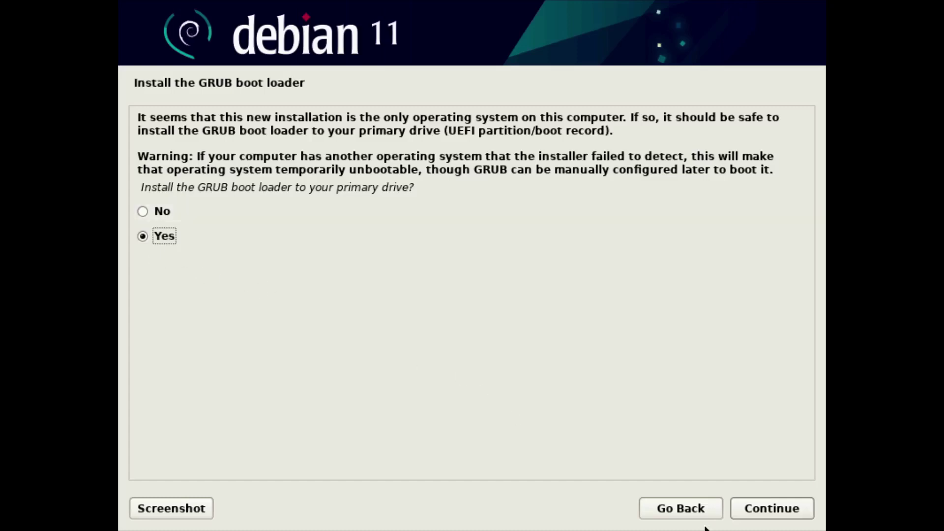
Install GRUB onto /dev/vda and finish the installation with a reboot
click(749, 511)
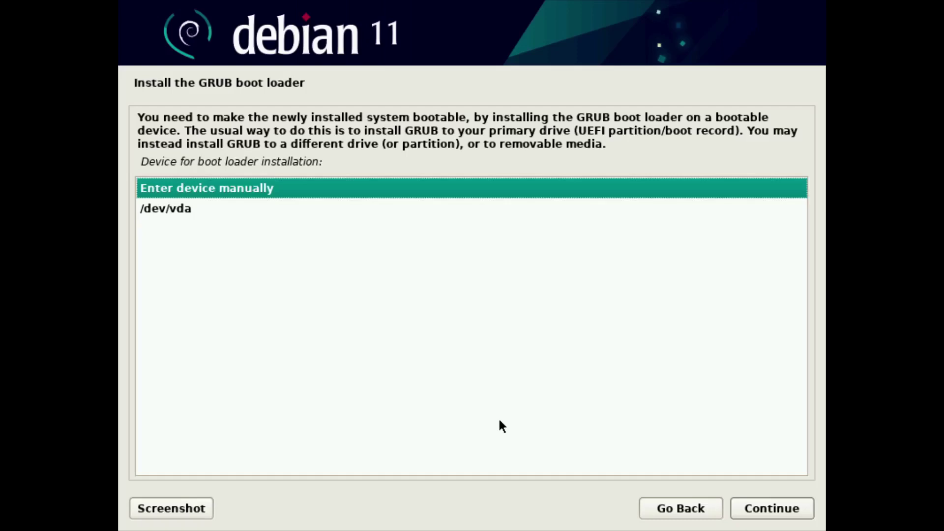
click(169, 212)
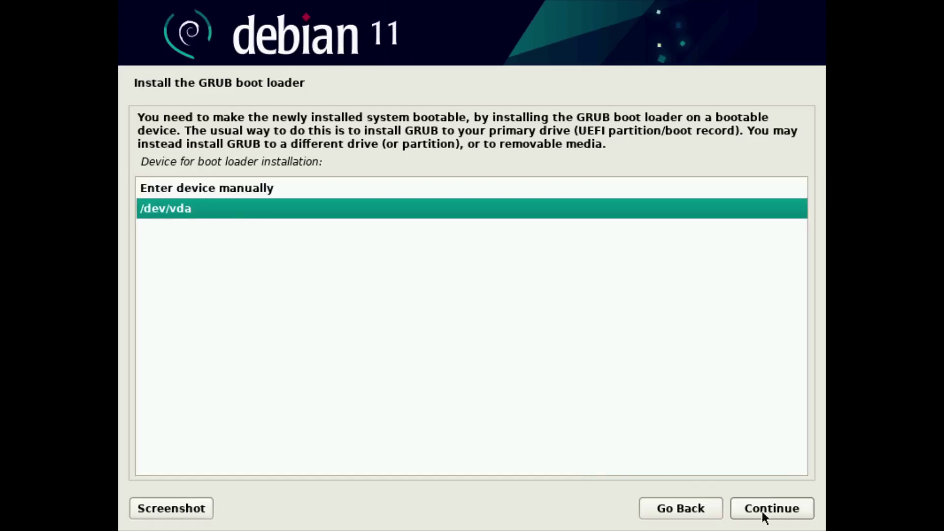
click(783, 517)
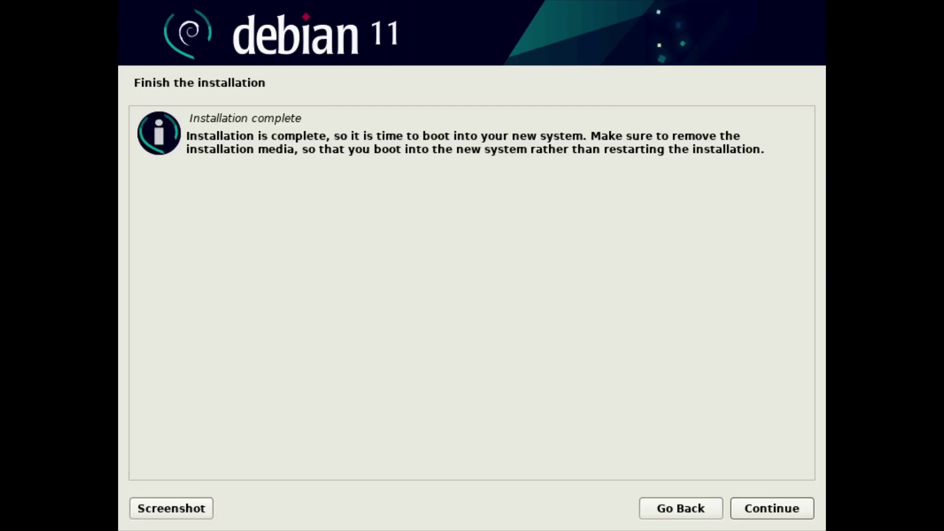
click(775, 516)
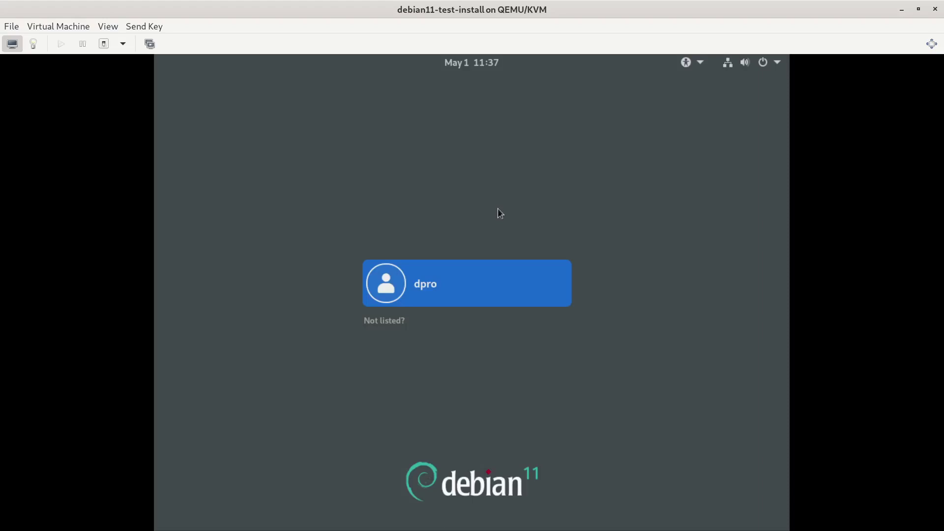
Sign in to the Debian guest's GNOME desktop with the user's password and show the Activities overview
key(Return)
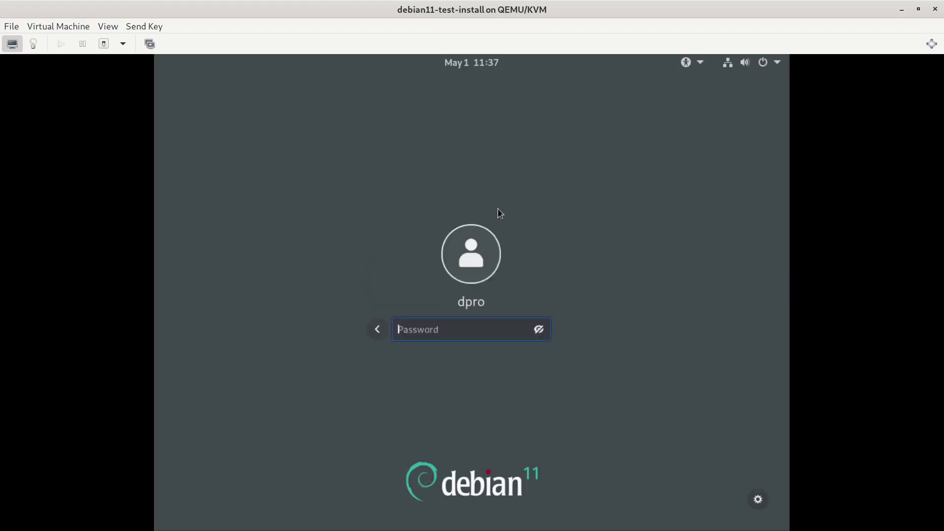
text(**************)
key(Return)
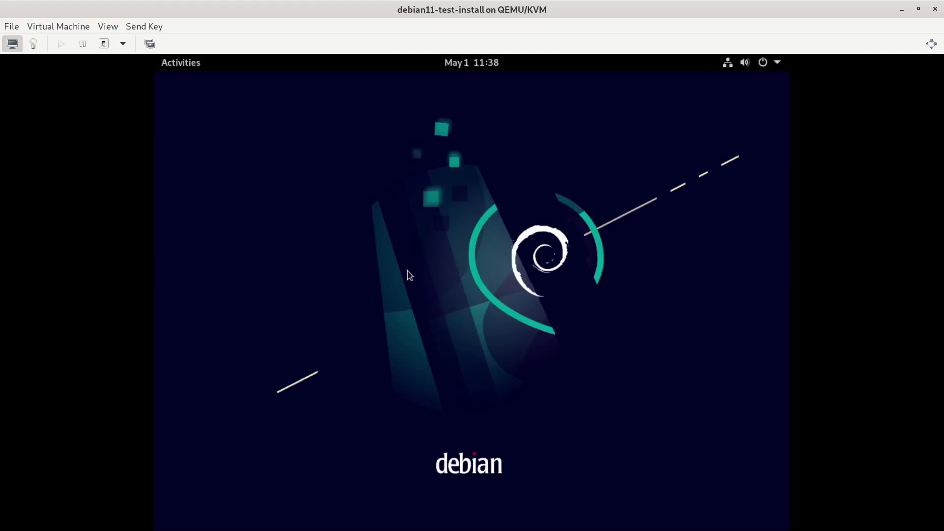
key(super)
key(super)
key(super)
Search Activities for 'terminal' and launch the Terminal application
text(t)
text(ermin)
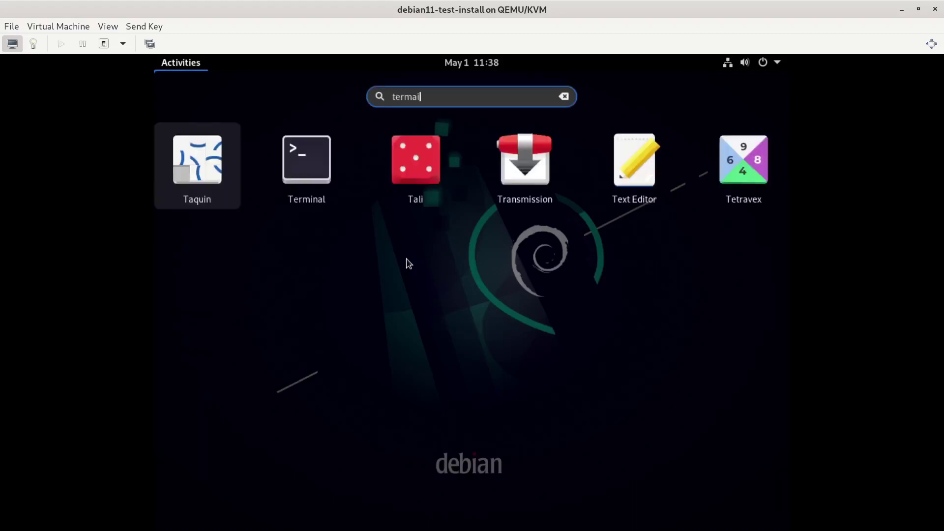
key(BackSpace)
key(BackSpace)
text(inal)
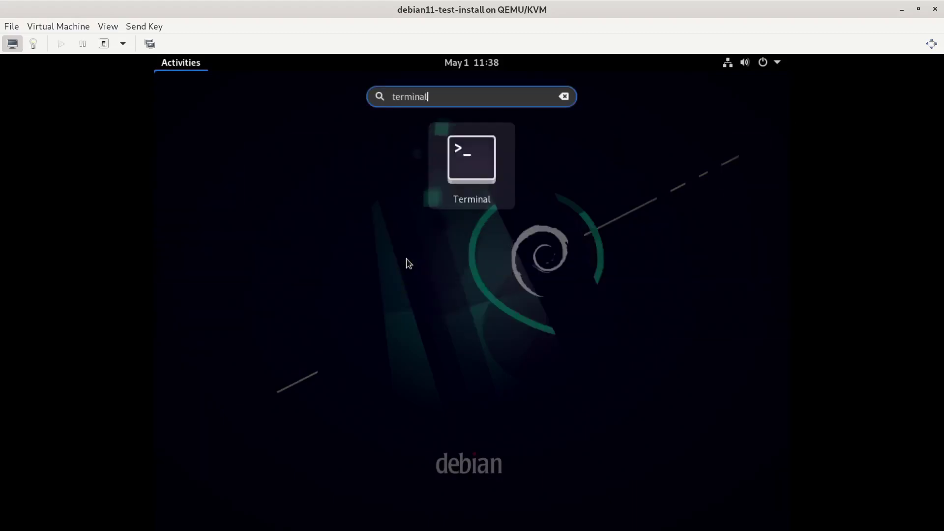
key(Return)
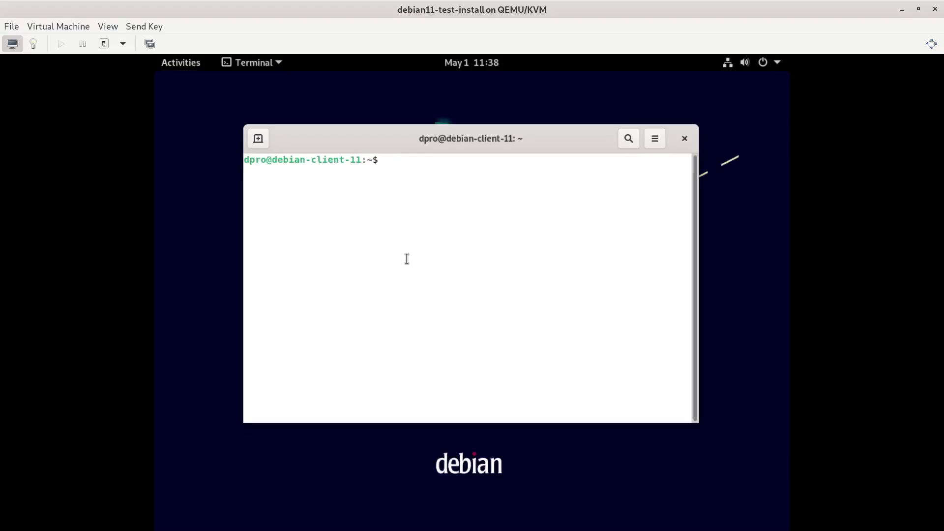
Maximize the Terminal window, enlarge its text, and briefly highlight the debian-client-11 hostname in the prompt
key(super+Up)
key(ctrl+plus)
key(ctrl+plus)
key(ctrl+plus)
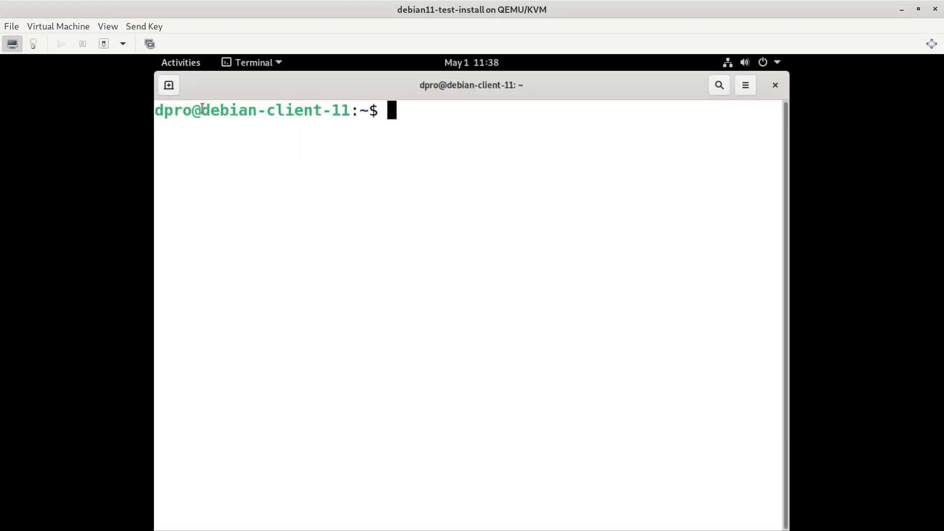
drag(202, 110, 350, 113)
click(459, 126)
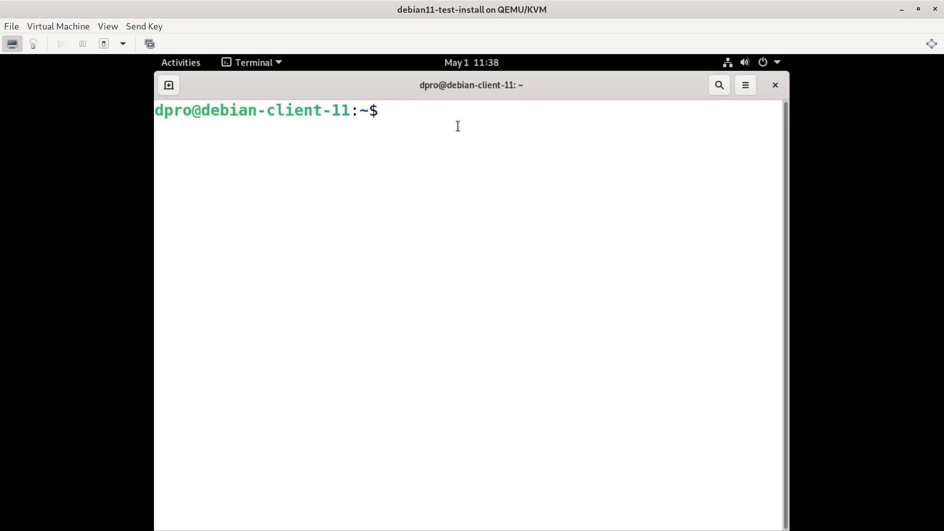